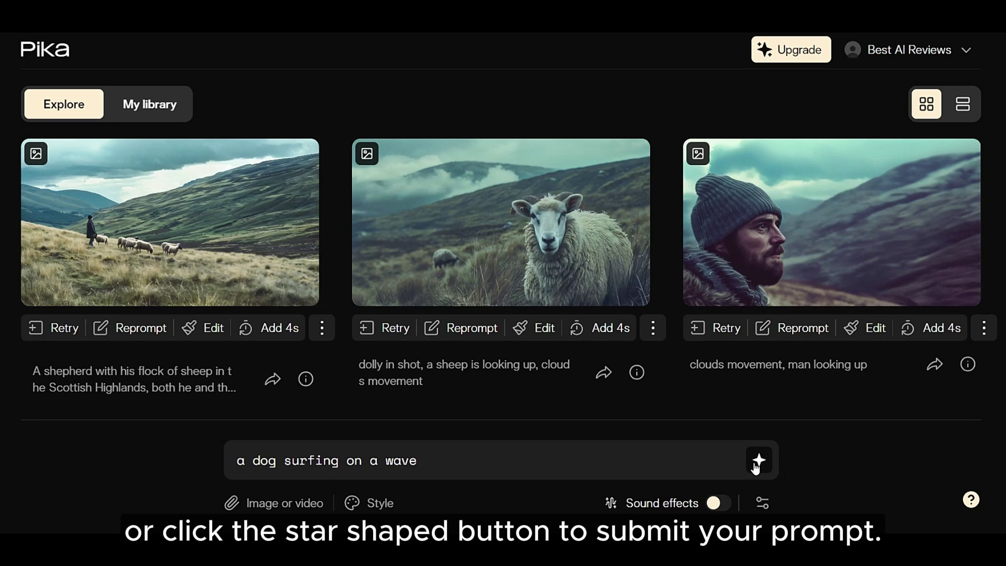
# Generate the dog-on-a-wave clip, replay it full size, save it as MP4, and retry the prompt.
pyautogui.click(758, 461)
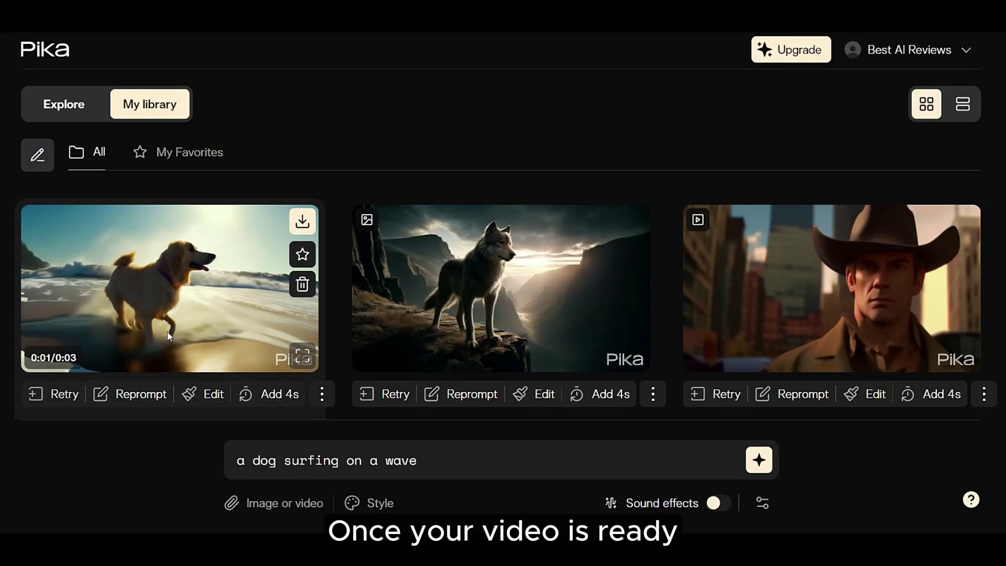
pyautogui.click(303, 360)
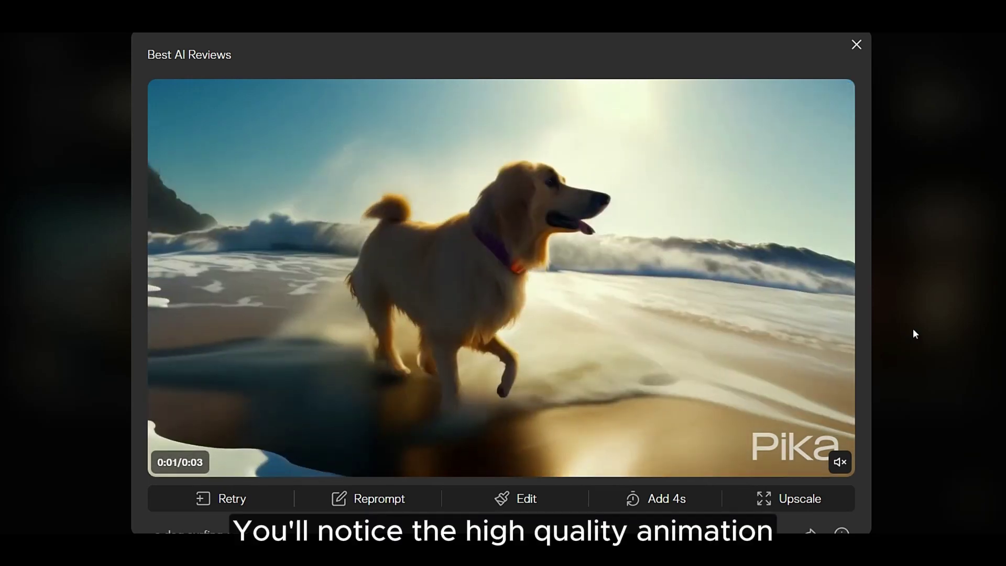
pyautogui.click(912, 328)
pyautogui.click(294, 356)
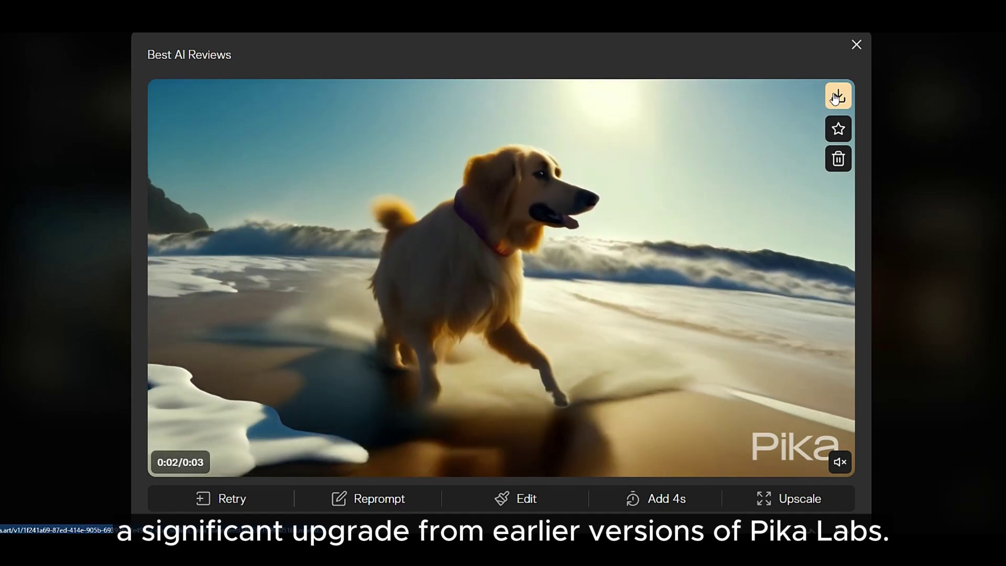
pyautogui.click(838, 96)
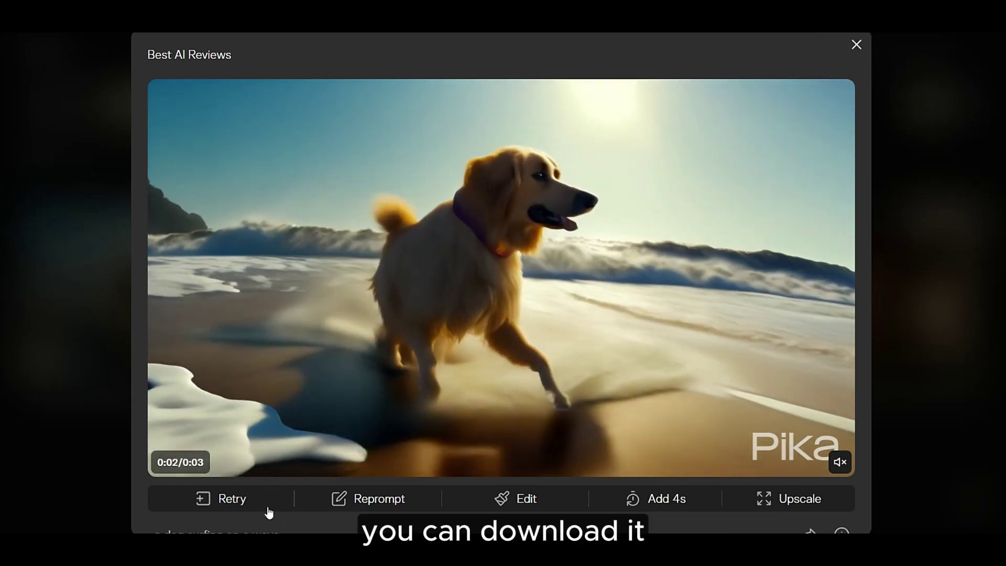
pyautogui.click(231, 505)
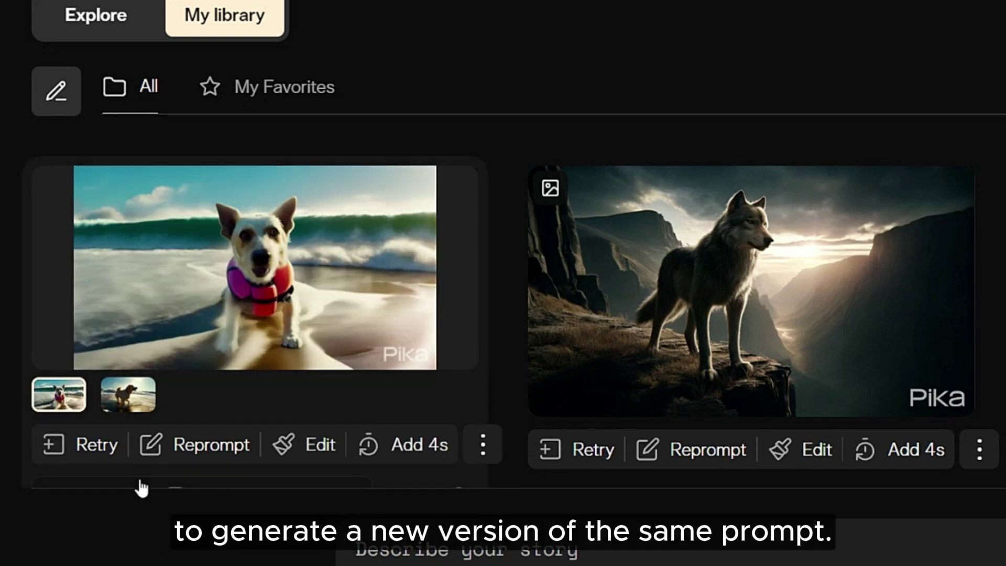
# Review the life-jacket dog variation full size, then queue another retry of the dog prompt.
pyautogui.click(94, 450)
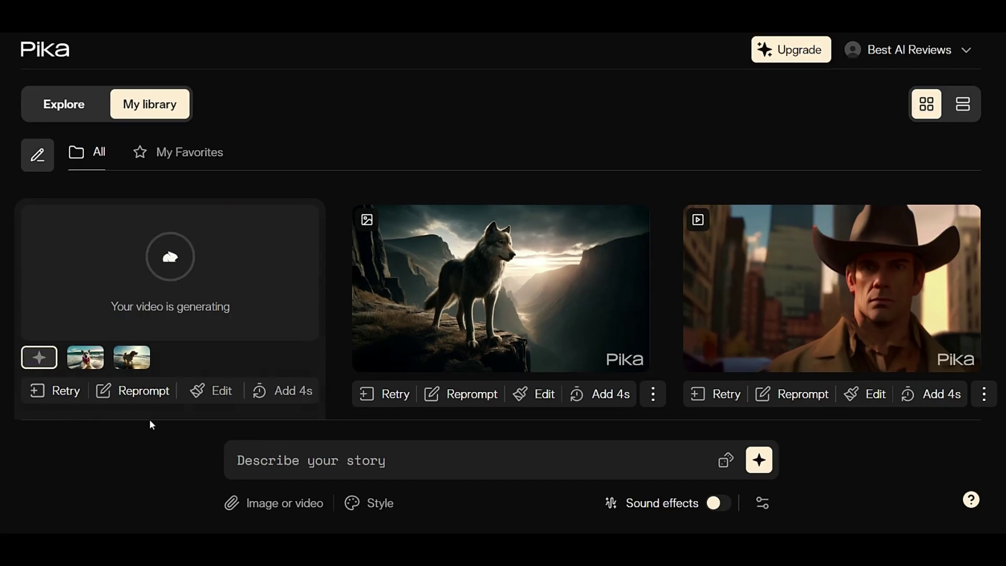
pyautogui.click(94, 362)
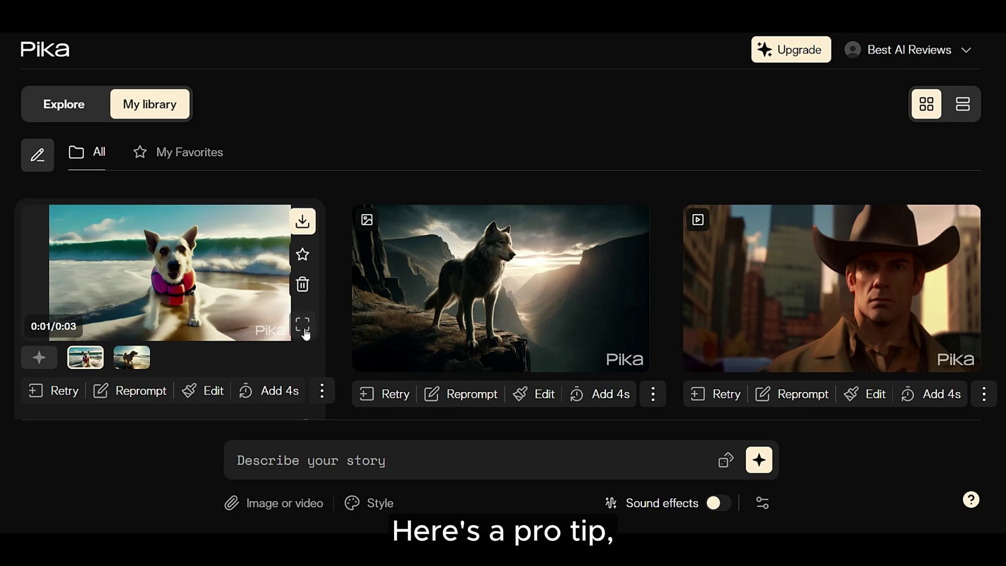
pyautogui.click(303, 327)
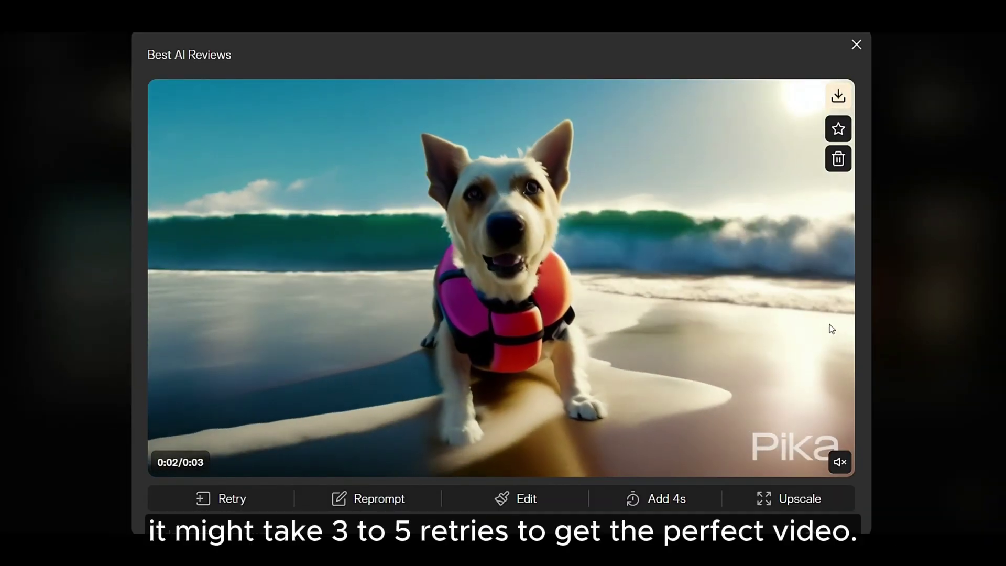
pyautogui.click(904, 163)
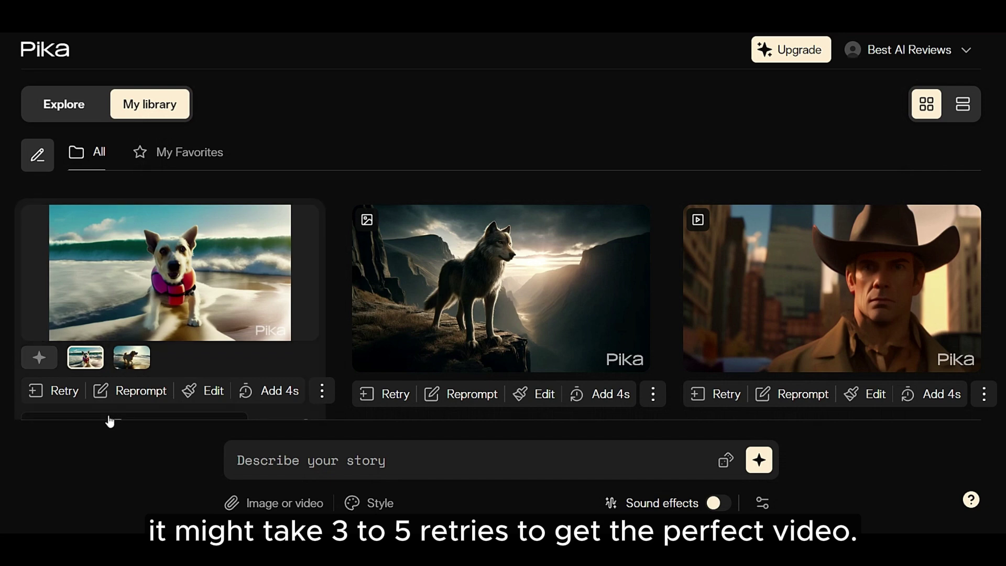
pyautogui.click(36, 389)
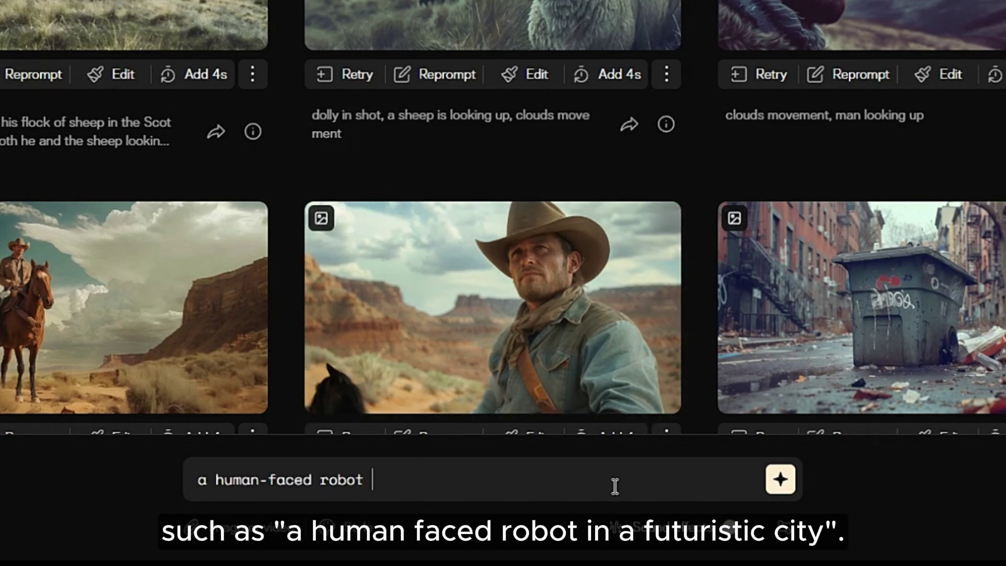
# Generate the human-faced robot video and choose Lip sync from its Edit options.
pyautogui.click(780, 479)
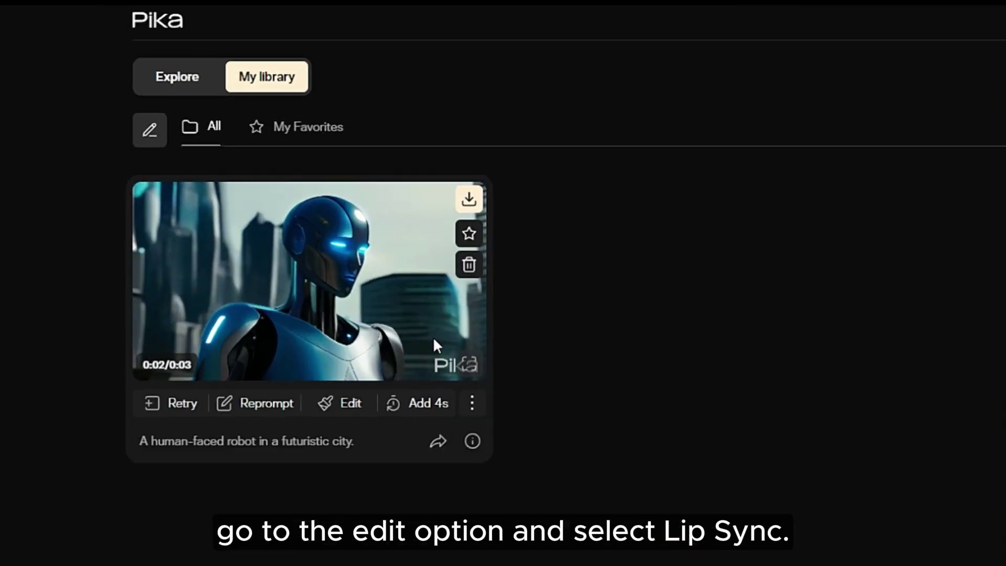
pyautogui.click(373, 441)
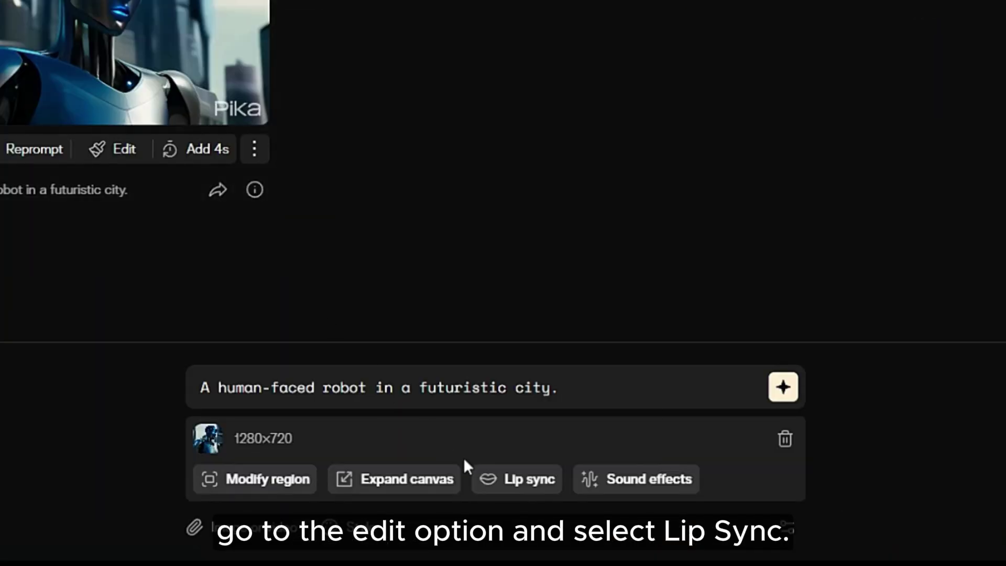
pyautogui.click(506, 481)
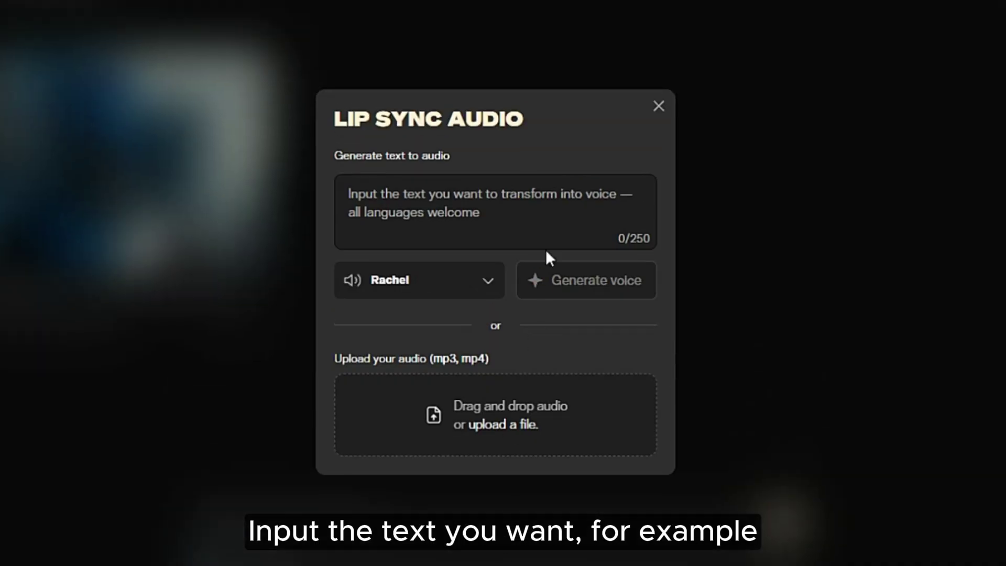
# Enter 'welcome to the future' as the speech and select the Clyde voice.
pyautogui.write('welcome to the future')
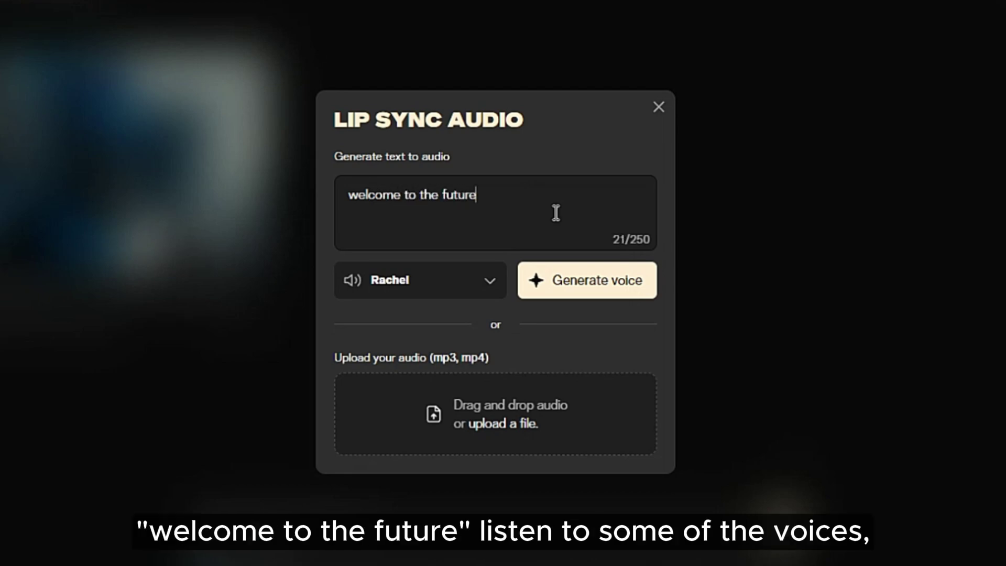
pyautogui.click(441, 282)
pyautogui.click(350, 325)
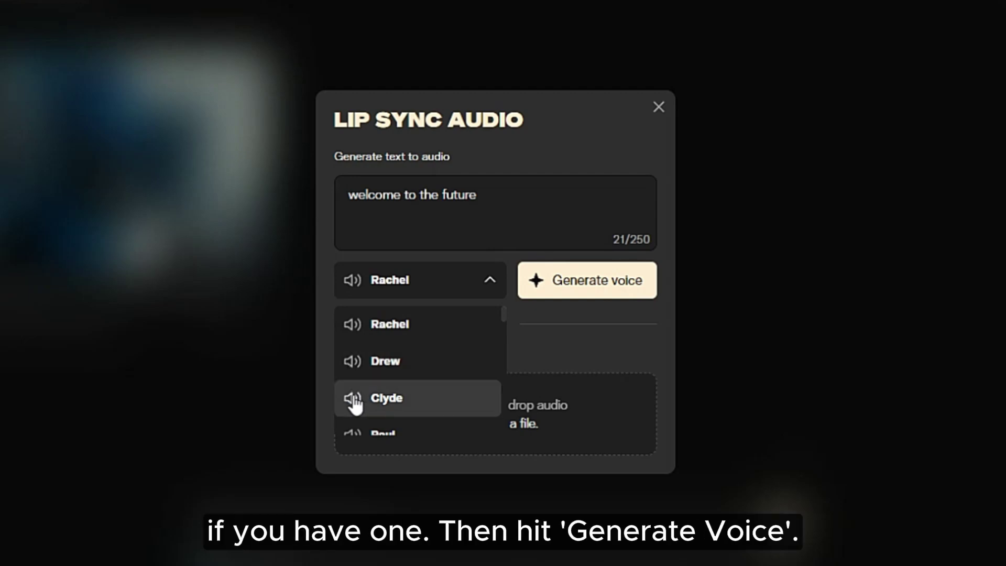
pyautogui.click(415, 403)
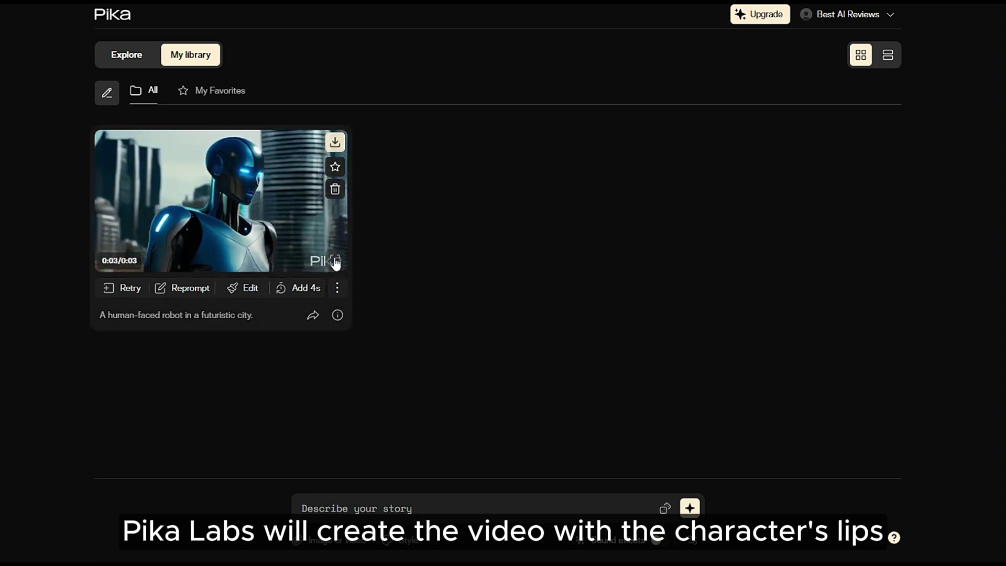
pyautogui.click(333, 261)
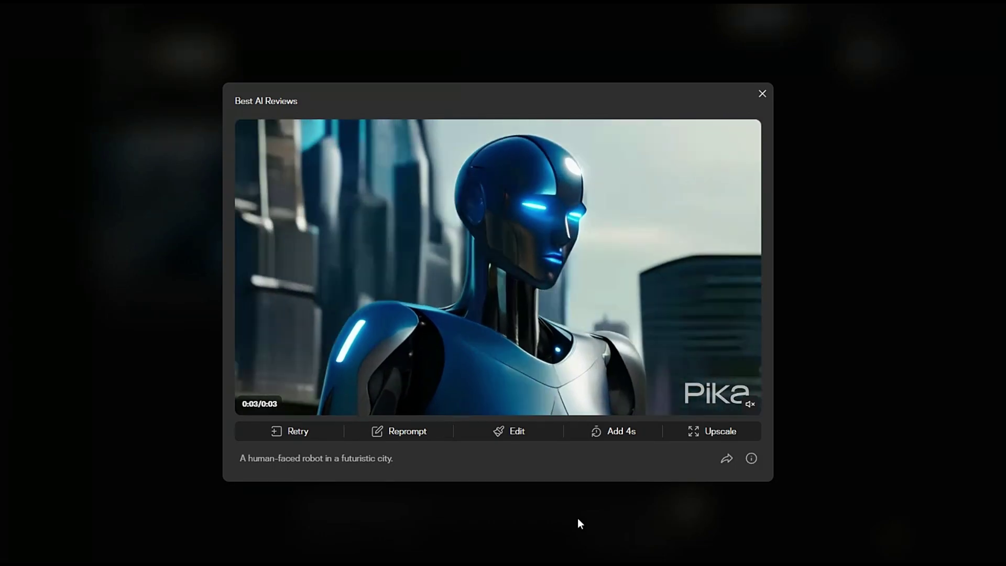
pyautogui.click(577, 517)
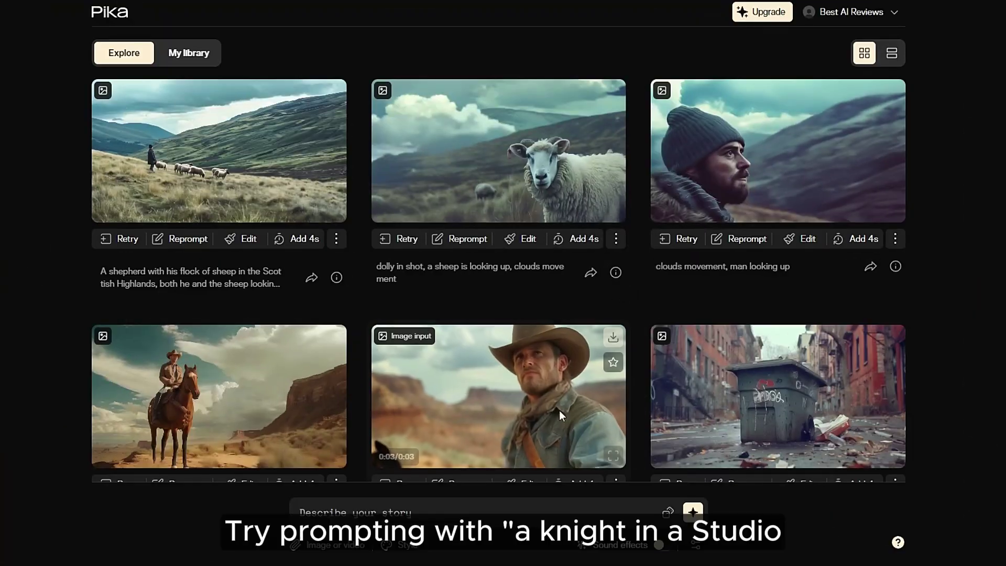
# Write the knight prompt and apply a preset style to it.
pyautogui.write('a k…yle castle')
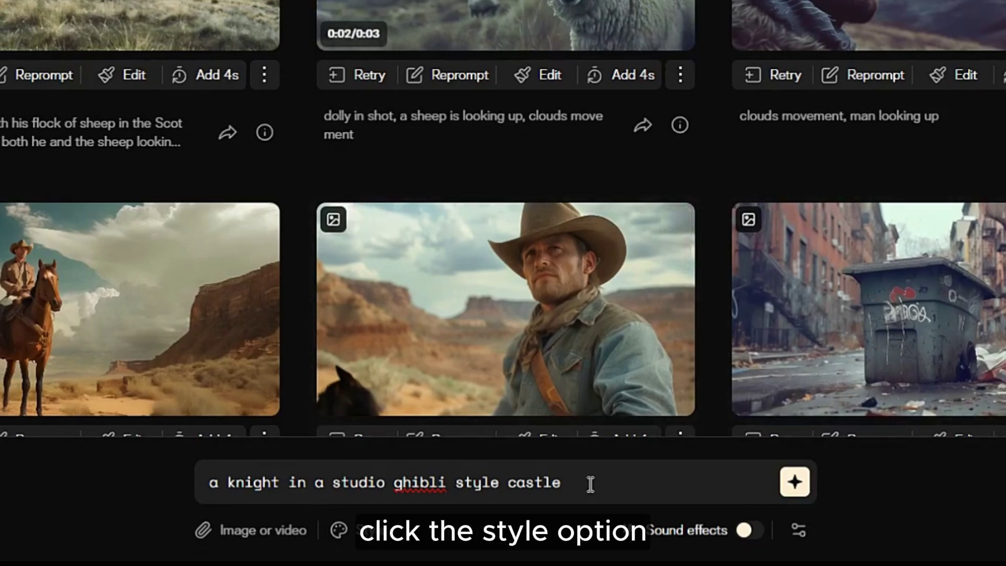
pyautogui.click(359, 539)
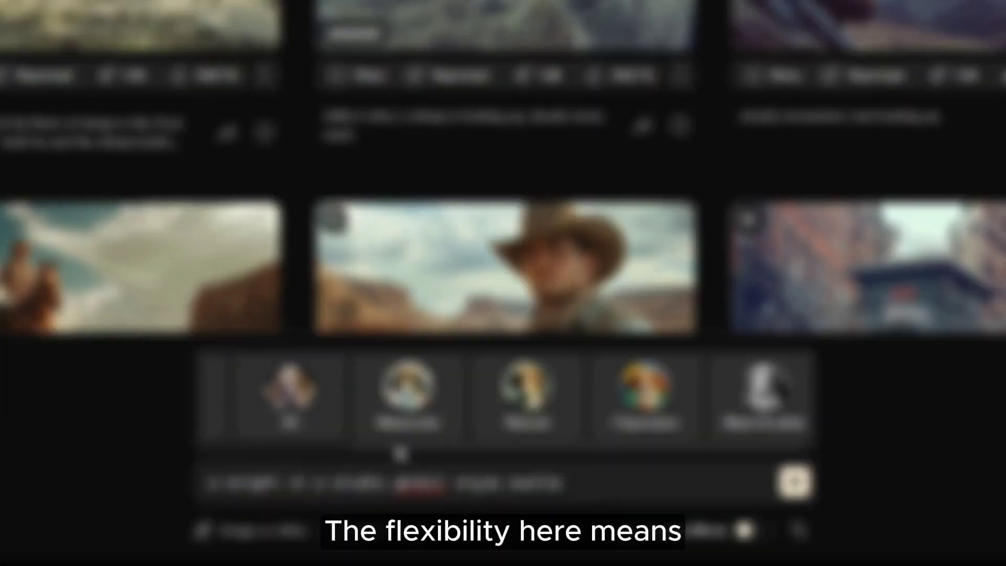
pyautogui.moveTo(335, 446); pyautogui.dragTo(240, 444)
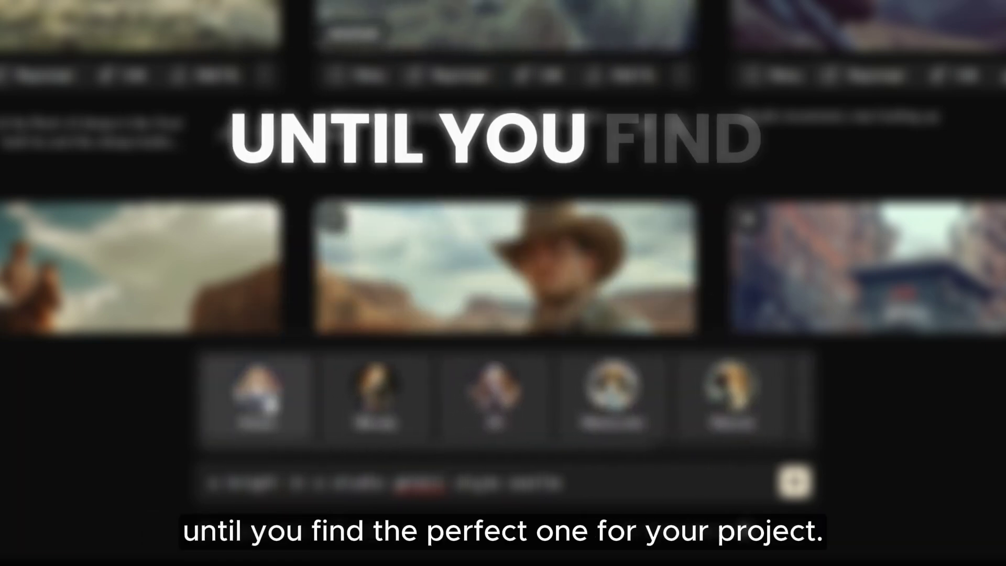
pyautogui.click(255, 408)
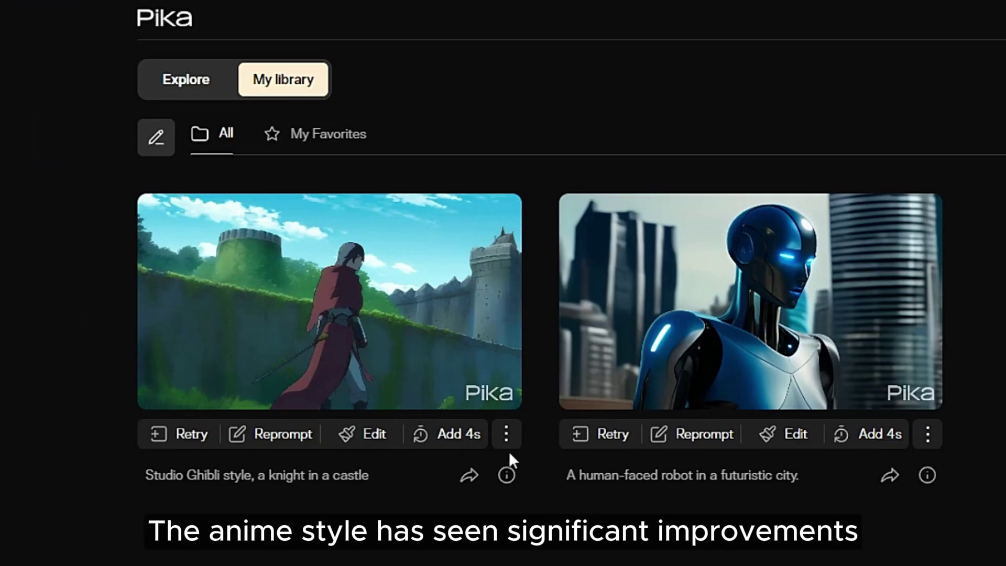
# View the Ghibli knight video full size, then close the preview.
pyautogui.moveTo(471, 375)
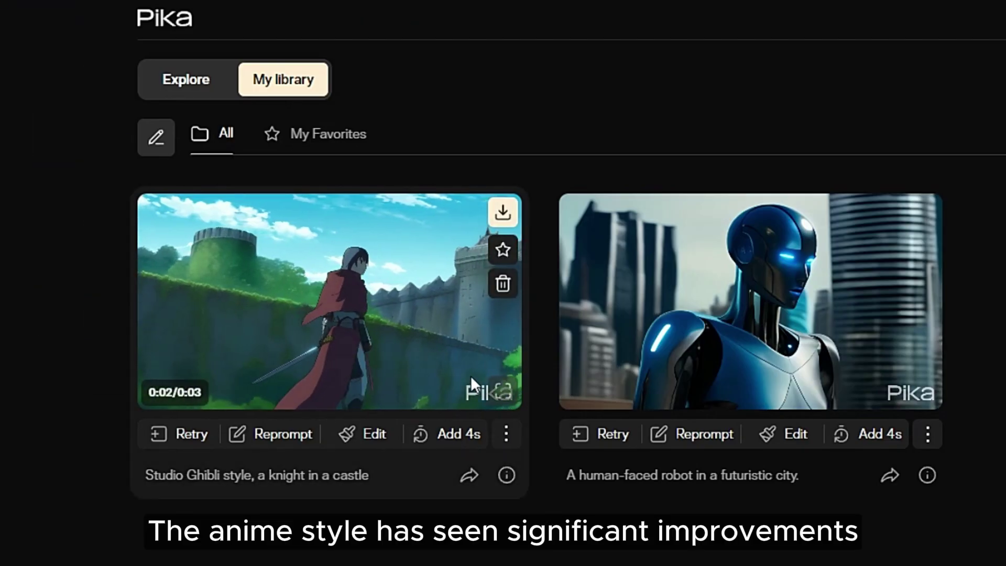
pyautogui.click(504, 390)
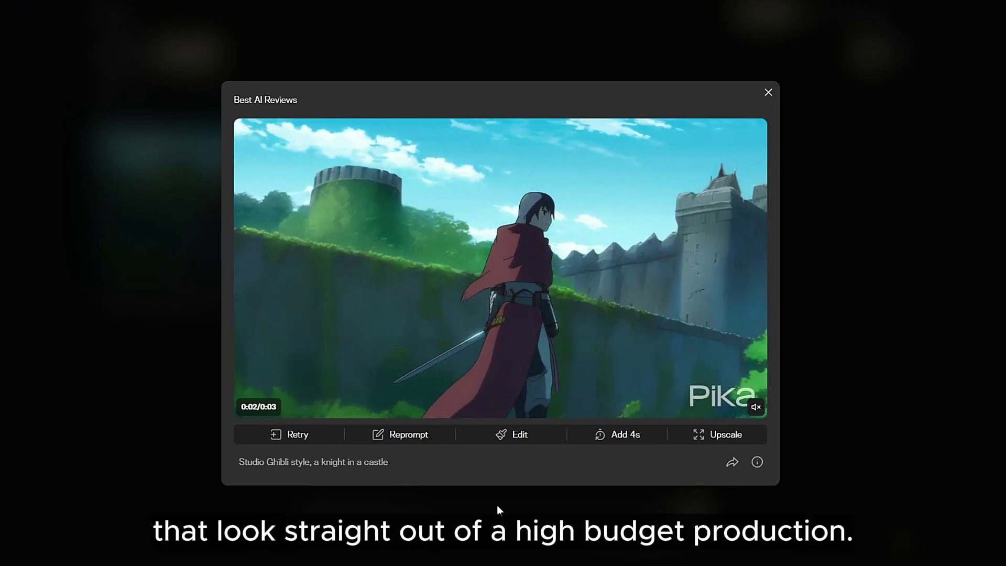
pyautogui.click(497, 505)
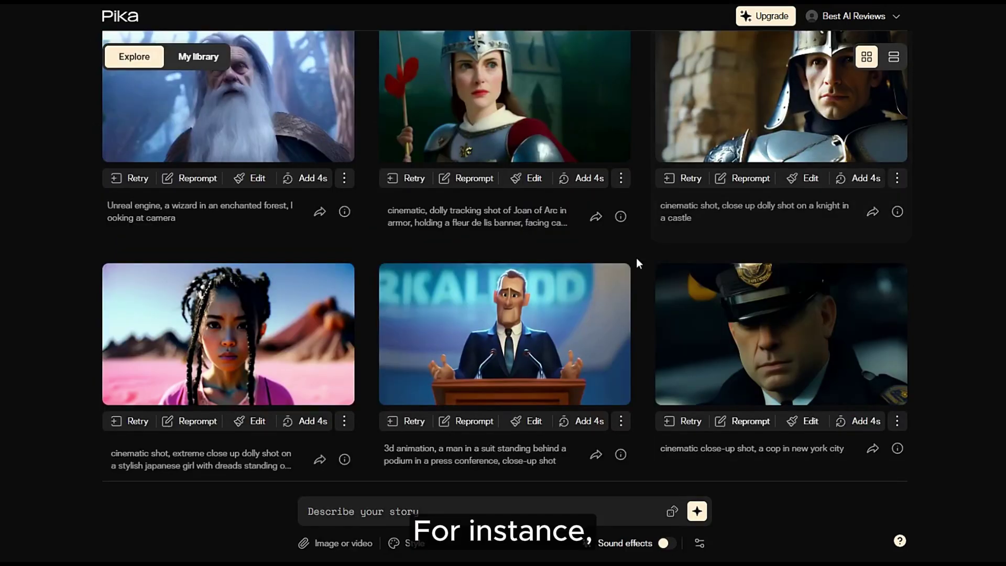
# Generate 'a talking dragon in a medieval style' and watch the result enlarged.
pyautogui.click(568, 507)
pyautogui.write('a talking dragon in a medieval style')
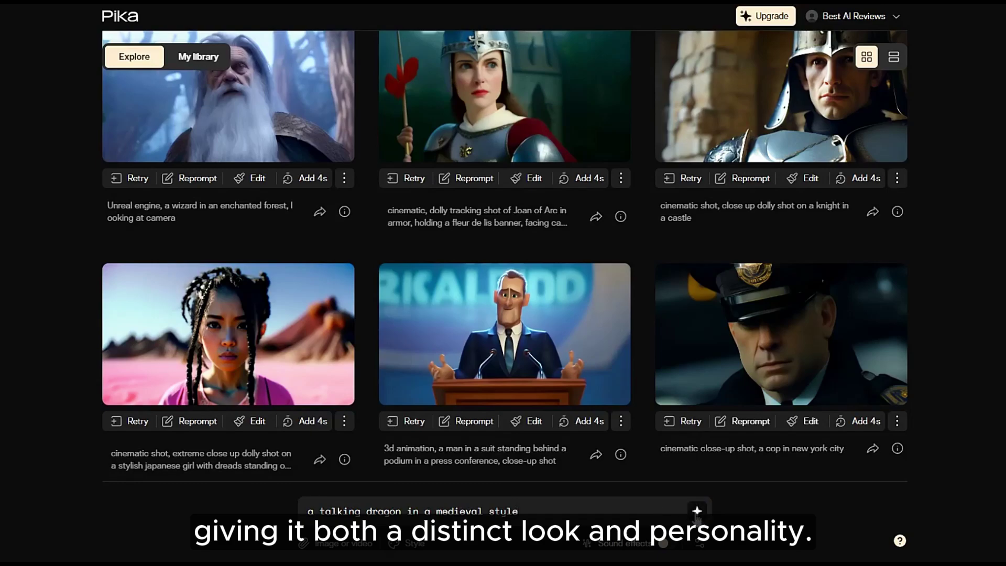
pyautogui.click(696, 511)
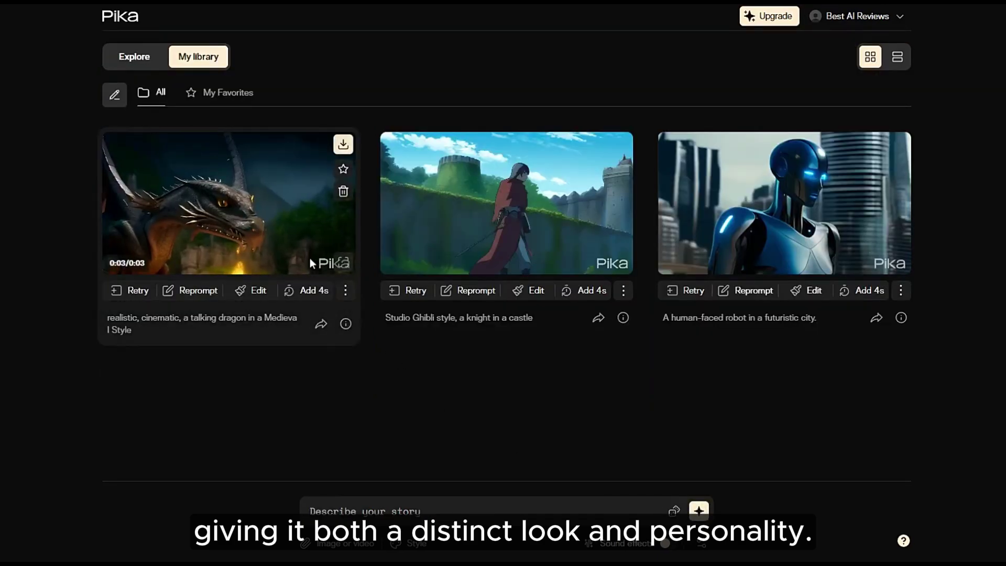
pyautogui.click(343, 262)
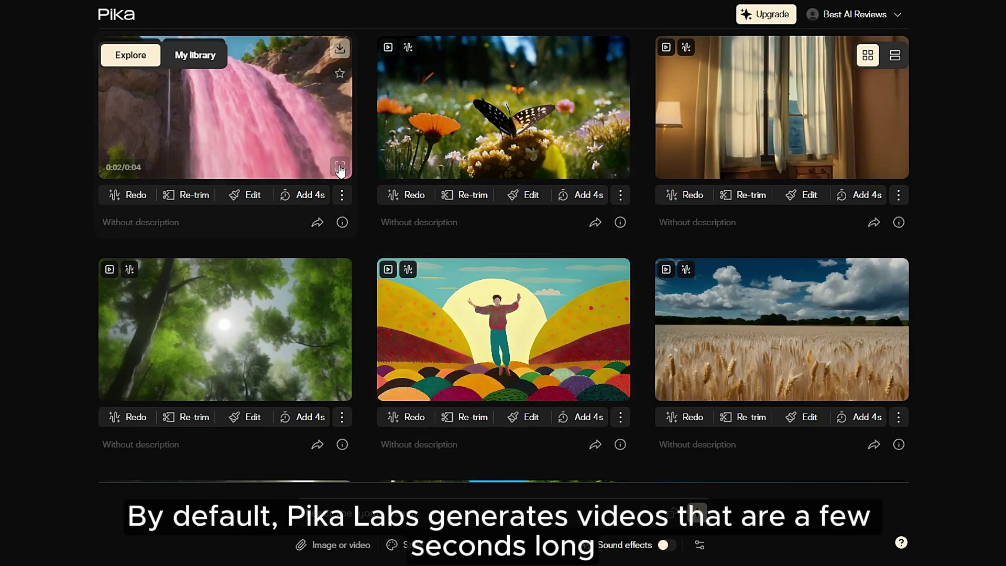
# Preview the pink waterfall and jumping-figure clips, then extend the surfing dog video by 4s.
pyautogui.click(338, 167)
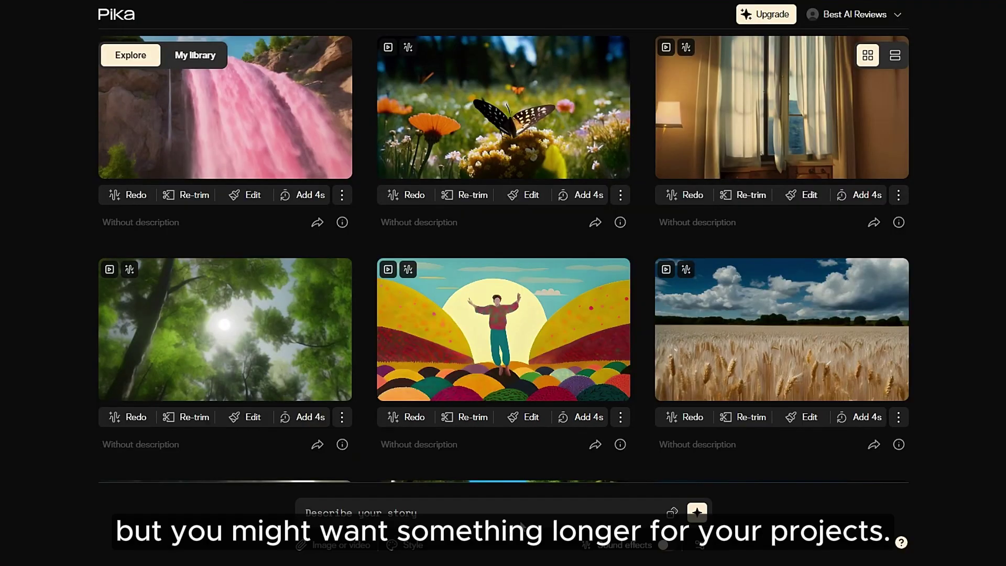
pyautogui.click(612, 389)
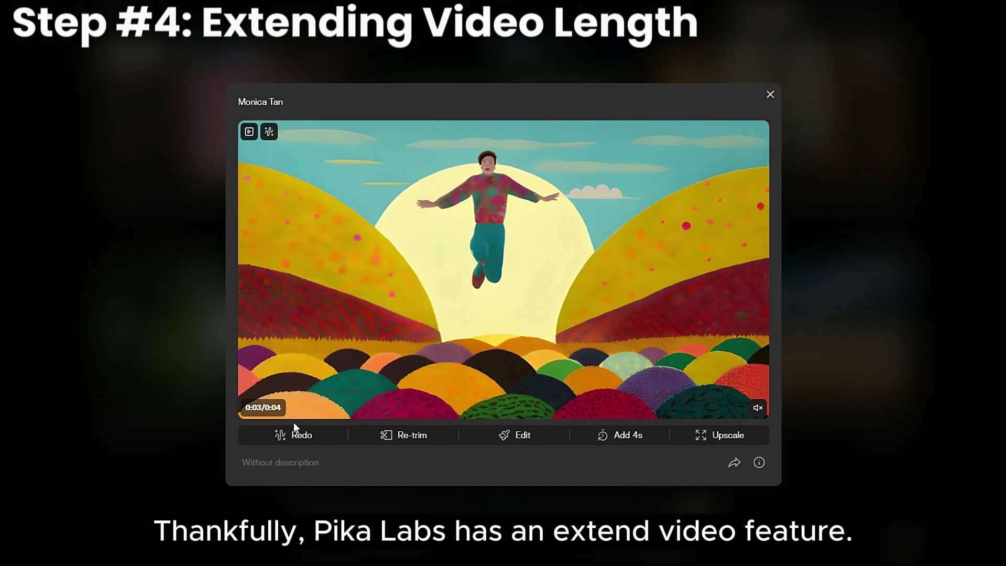
pyautogui.click(591, 513)
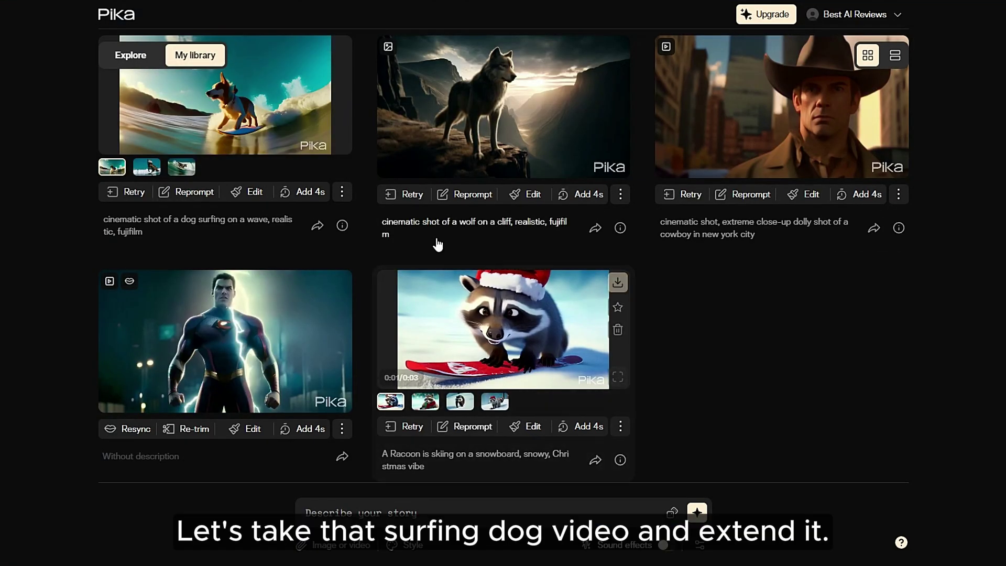
pyautogui.click(338, 144)
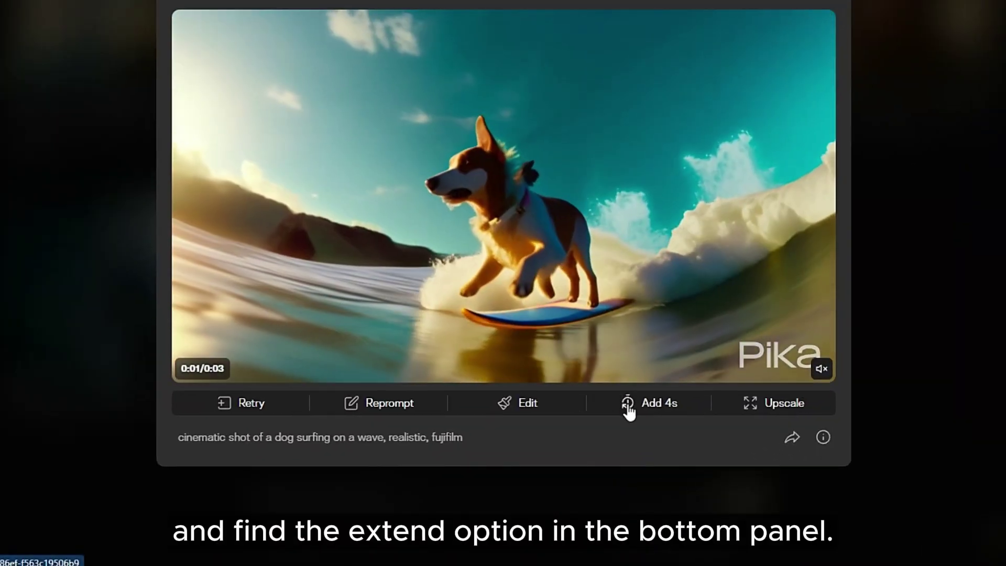
pyautogui.click(628, 406)
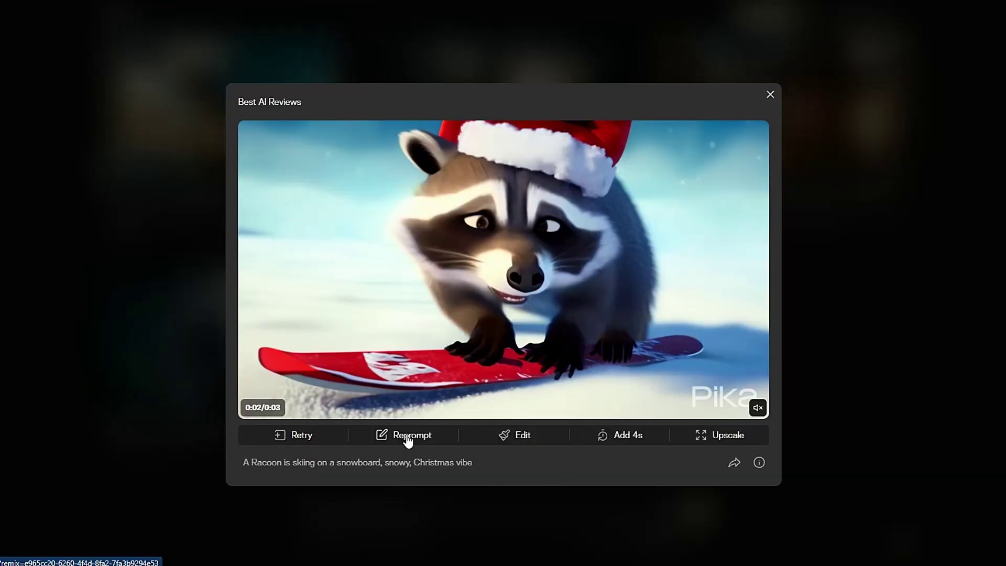
# Reprompt the raccoon video with 'deform, warp' as the negative prompt and generate it.
pyautogui.click(408, 439)
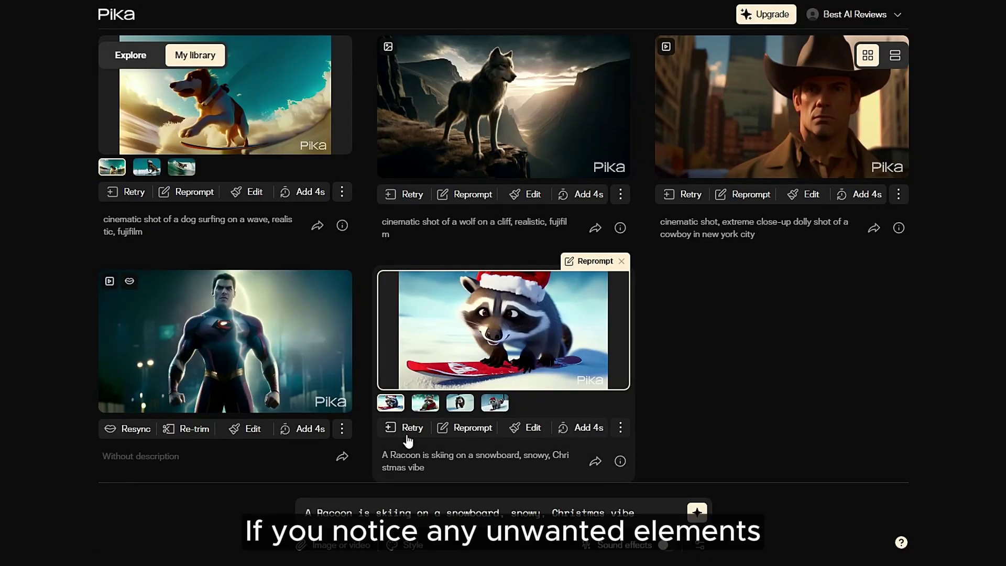
pyautogui.click(699, 550)
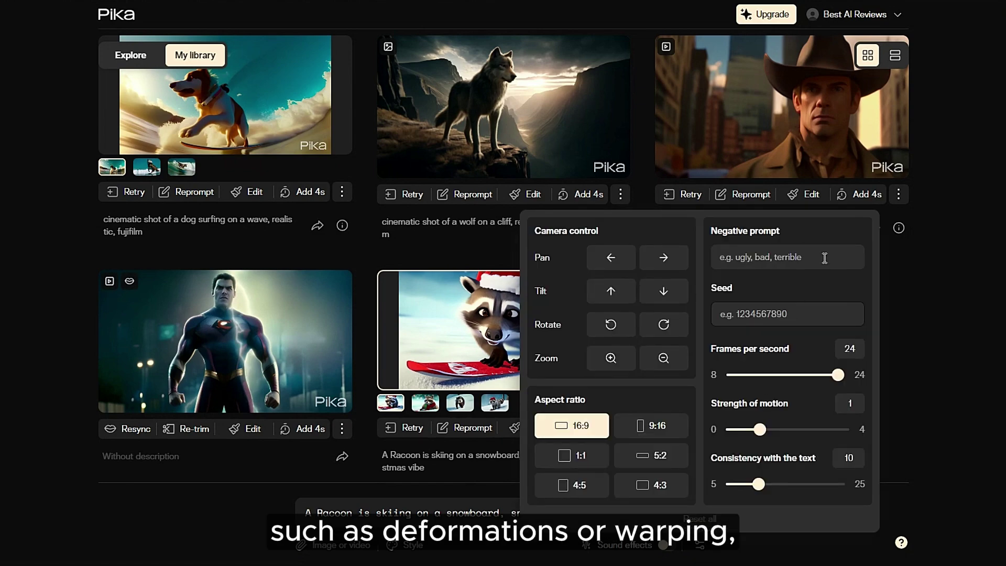
pyautogui.write('deform, warp')
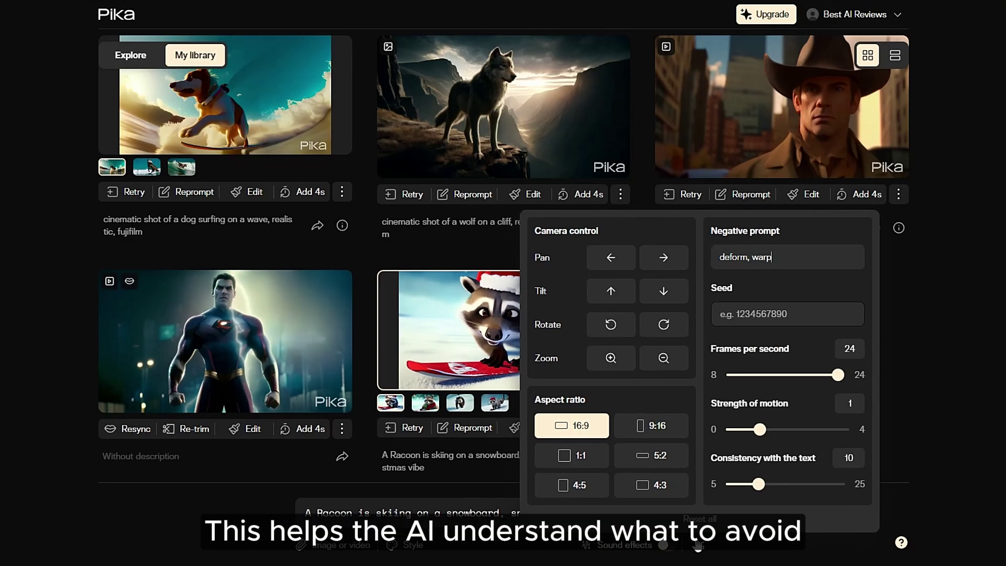
pyautogui.click(698, 546)
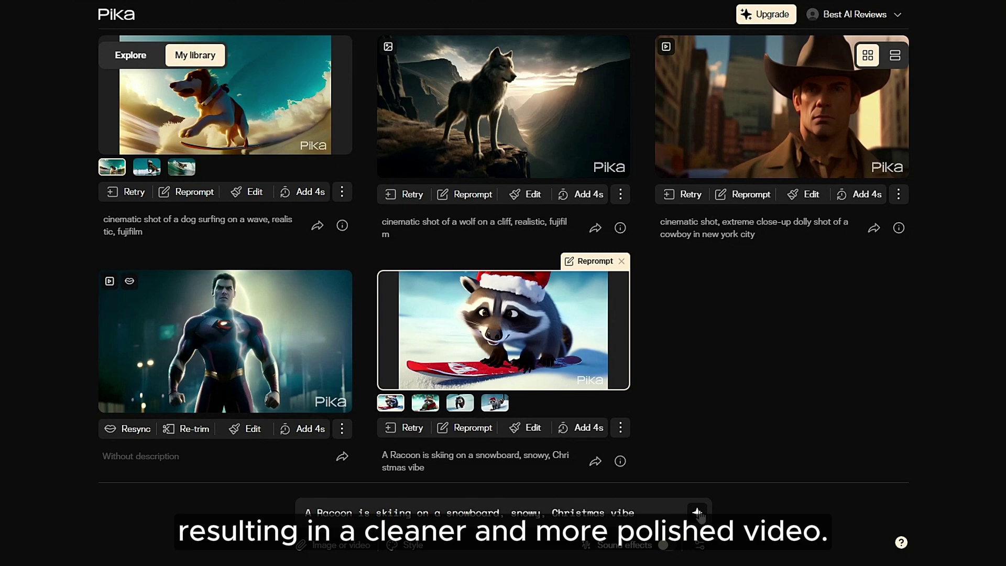
pyautogui.click(698, 511)
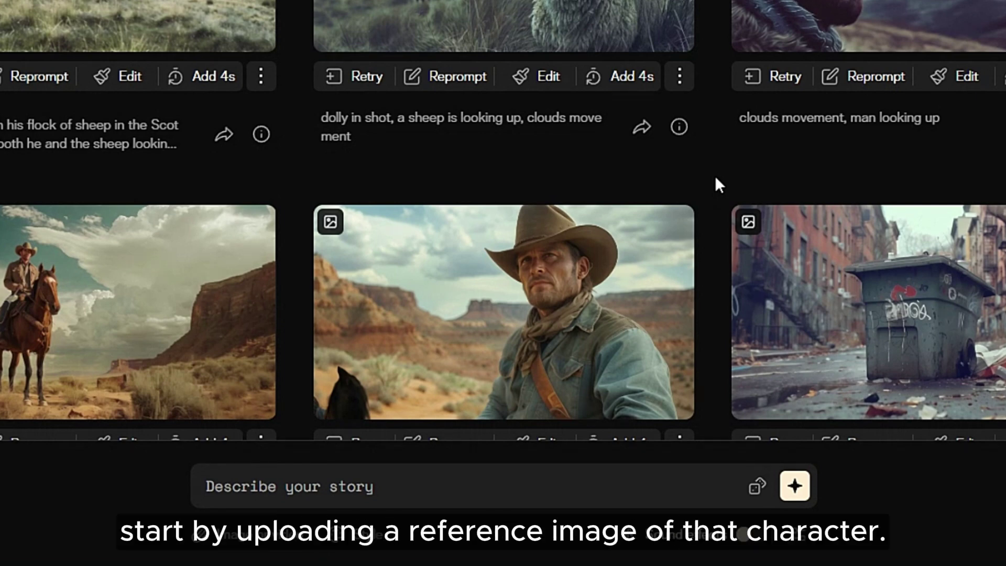
# Attach fdggdas as reference image and generate 'a superhero flying over the city'.
pyautogui.click(268, 542)
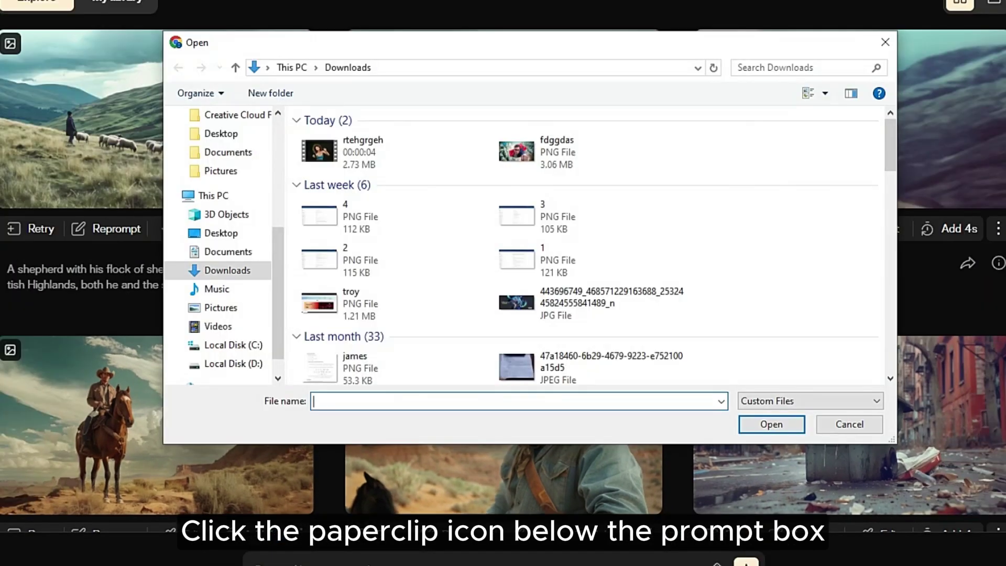
pyautogui.click(772, 427)
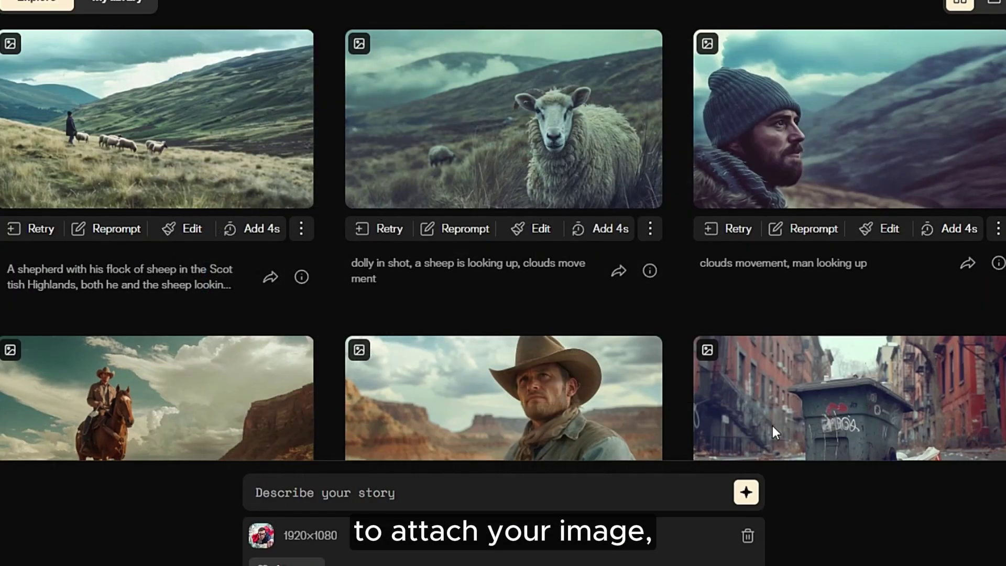
pyautogui.click(640, 494)
pyautogui.write('a superhero flying over the city')
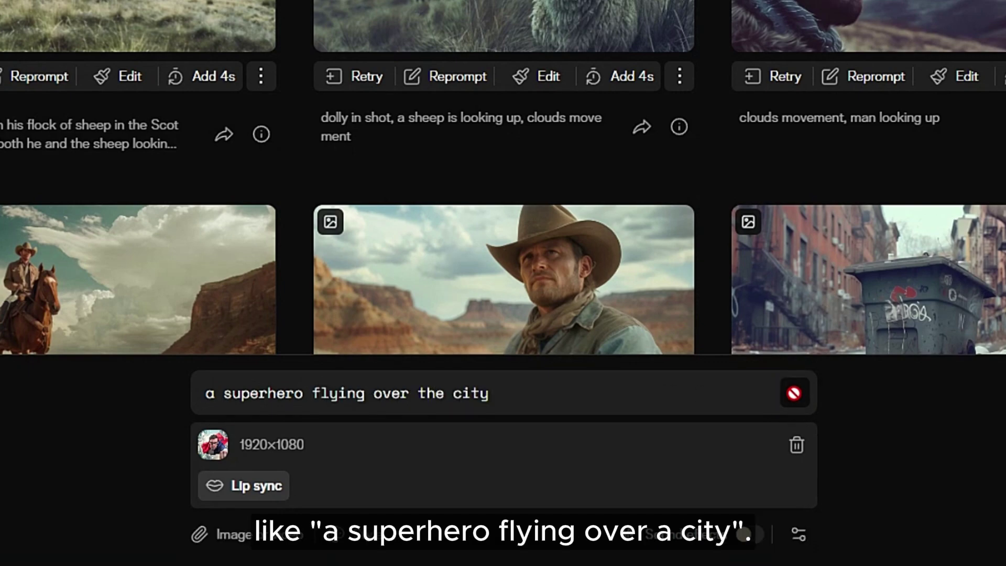
pyautogui.click(793, 393)
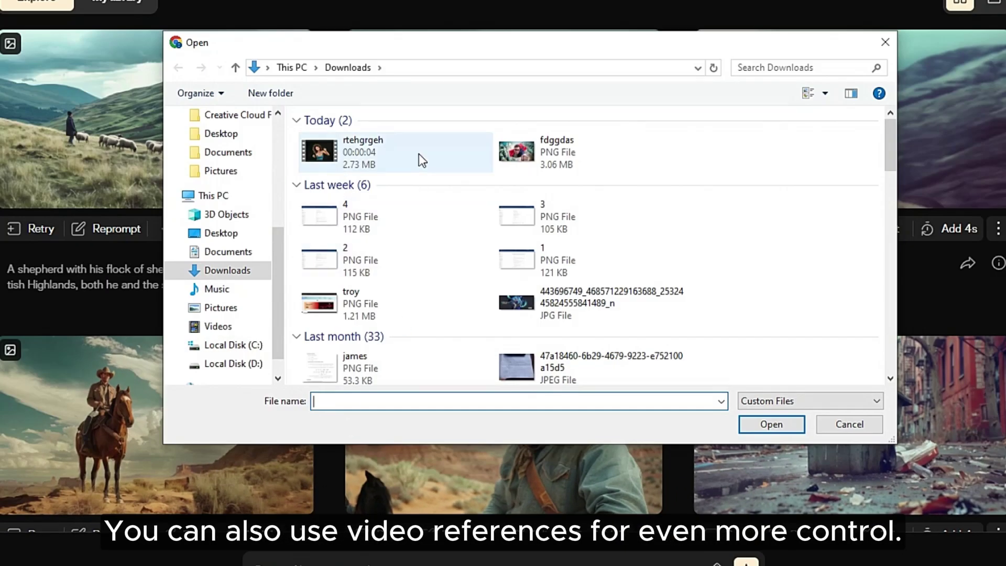
# Attach the rtehgrgeh clip as video reference and generate 'a beautiful woman in a gladiator outfit'.
pyautogui.click(419, 153)
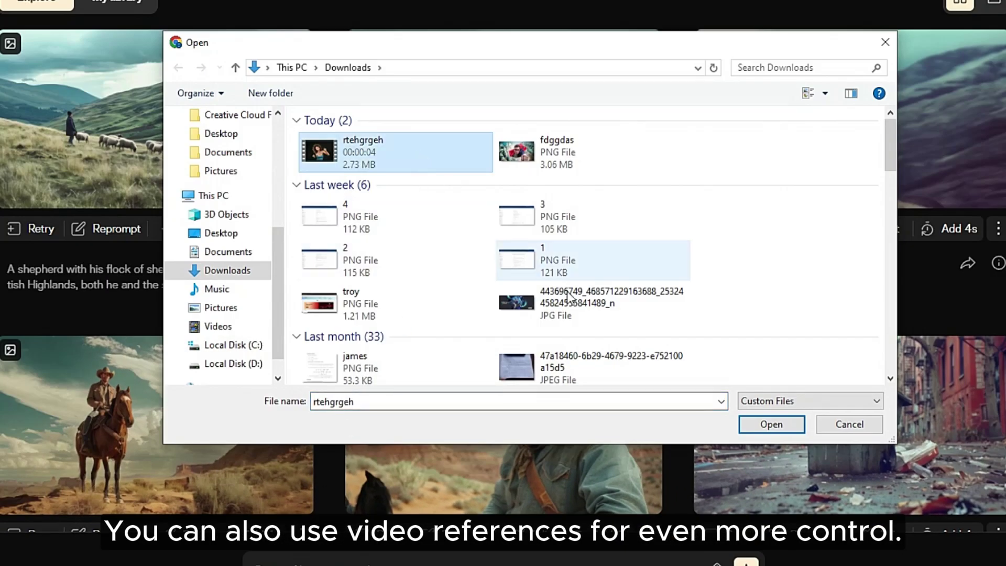
pyautogui.click(769, 423)
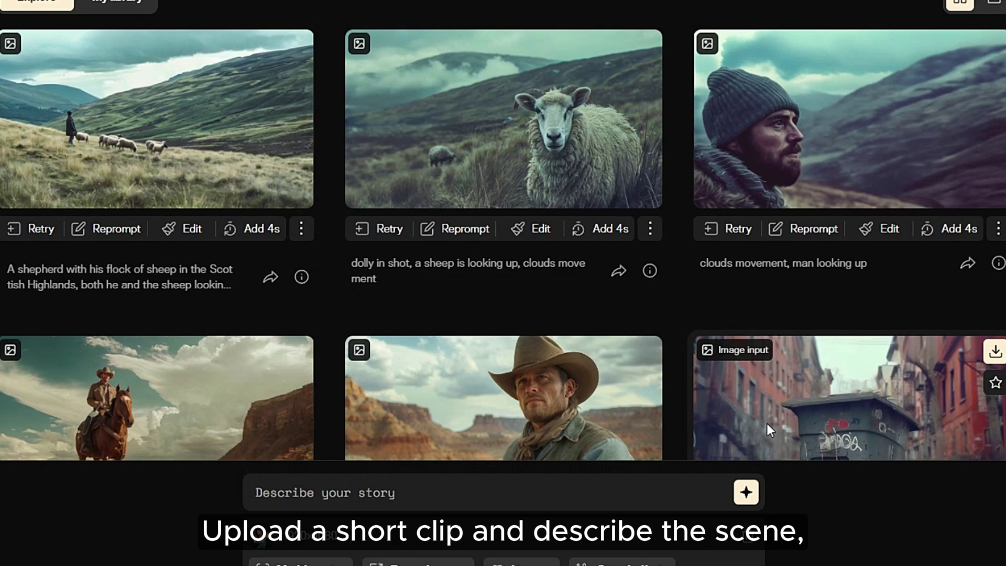
pyautogui.click(630, 493)
pyautogui.write('a')
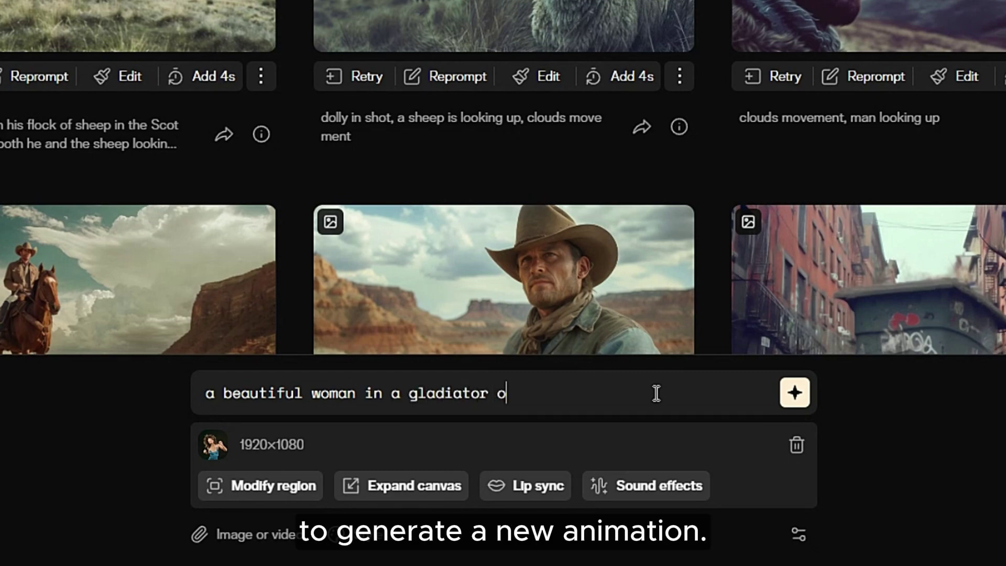
pyautogui.write('utfit')
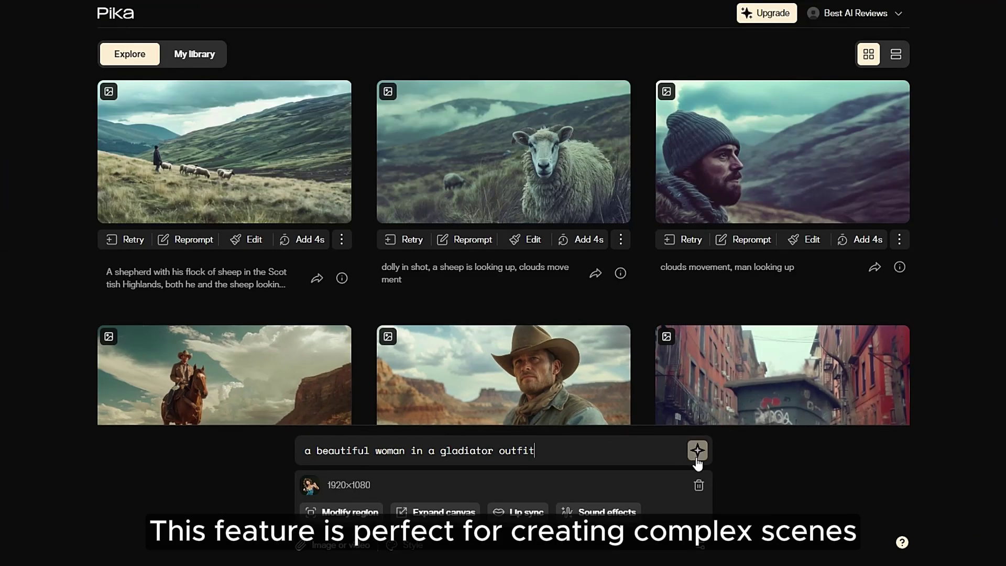
pyautogui.click(698, 453)
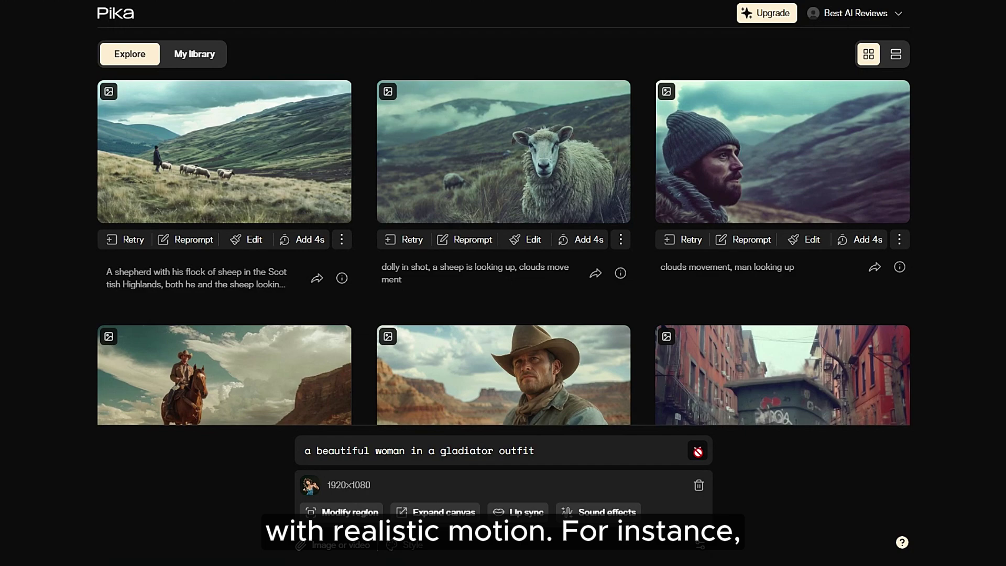